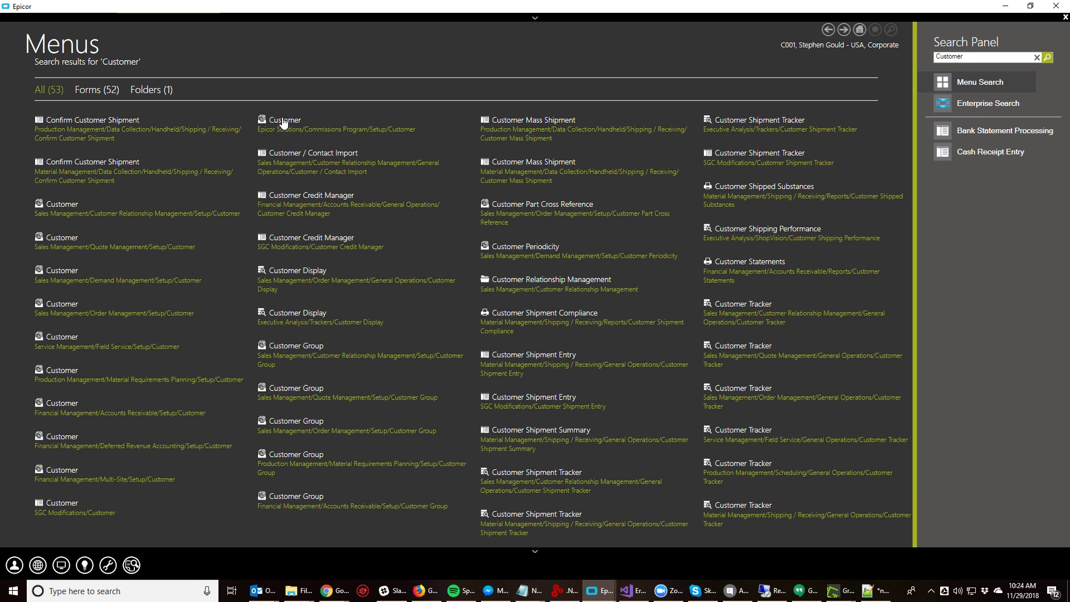
# Step: Open Customer Maintenance, dismiss the custom assembly error, and close the form
pyautogui.click(281, 121)
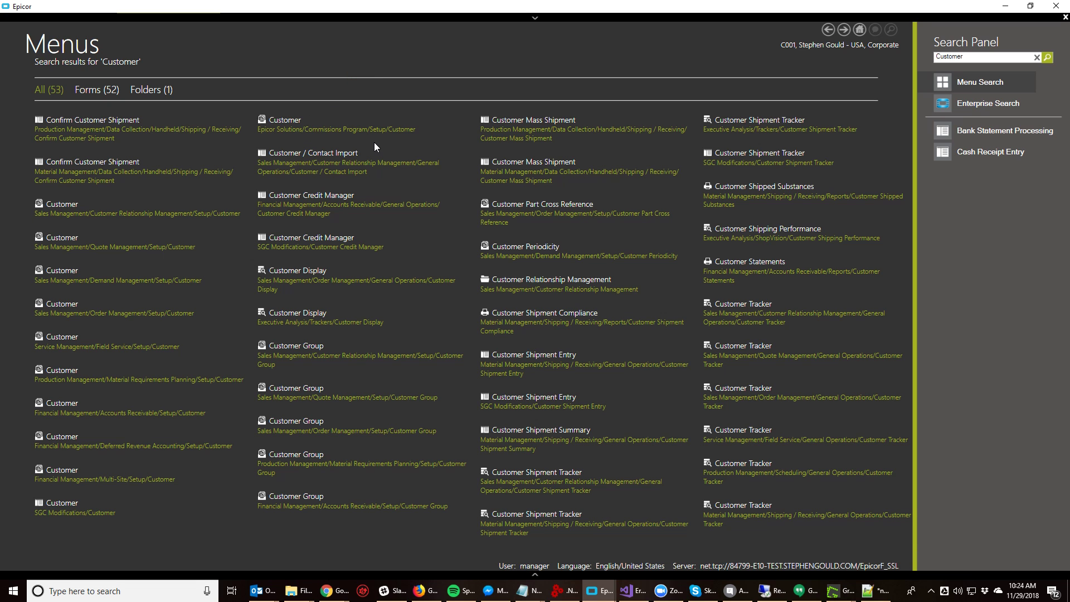
pyautogui.scroll(-2, 613, 443)
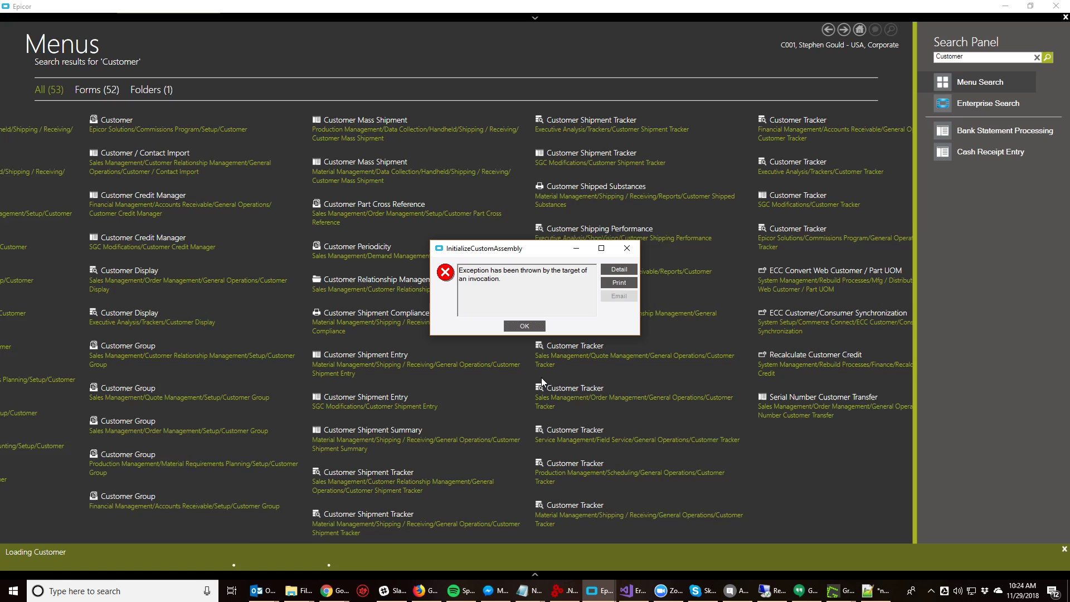
pyautogui.click(521, 326)
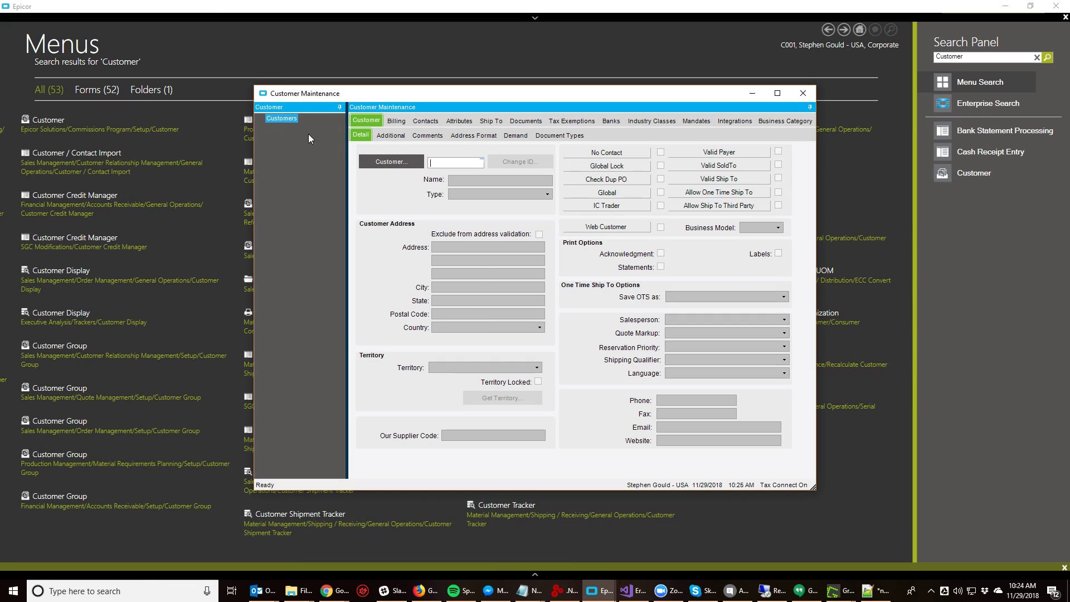
pyautogui.click(808, 99)
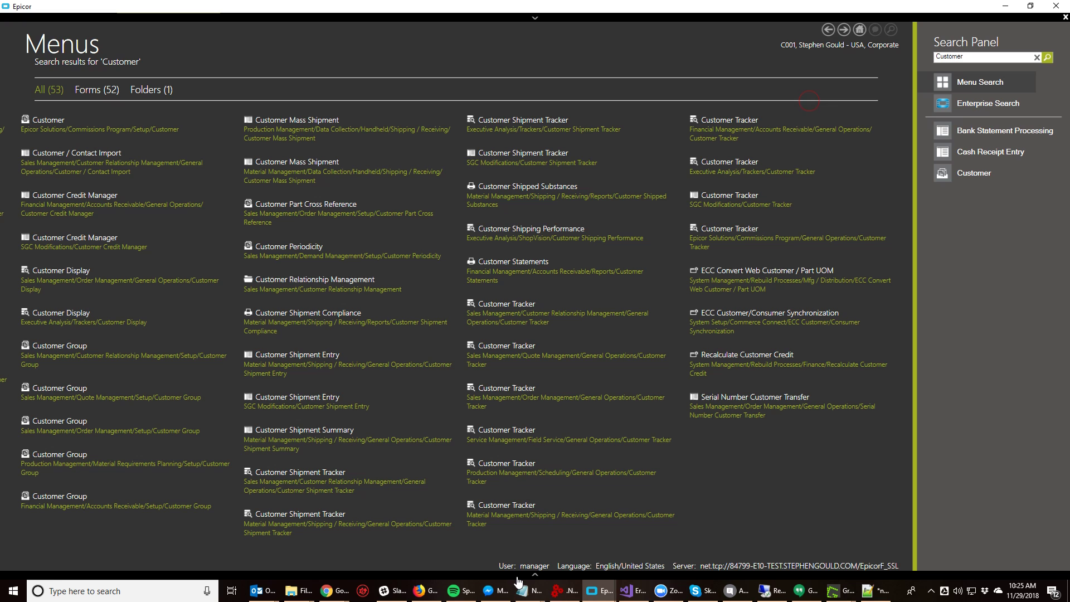
# Step: Search the menu for 'Customer', move Customer Maintenance aside, and discard the unsaved new record
pyautogui.click(977, 58)
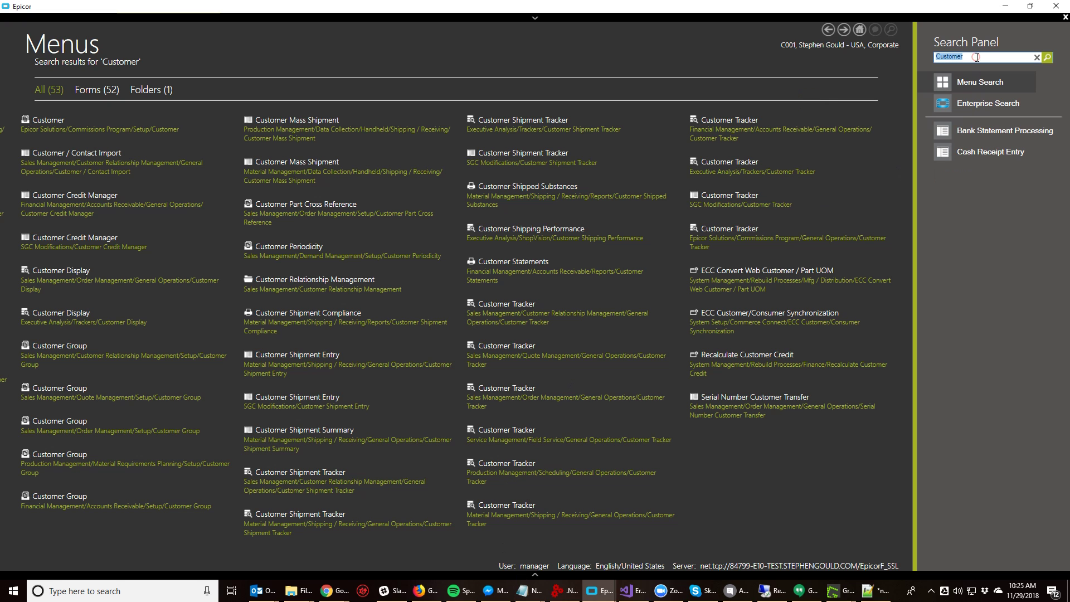
pyautogui.write('Customer')
pyautogui.hscroll(-2, 475, 555)
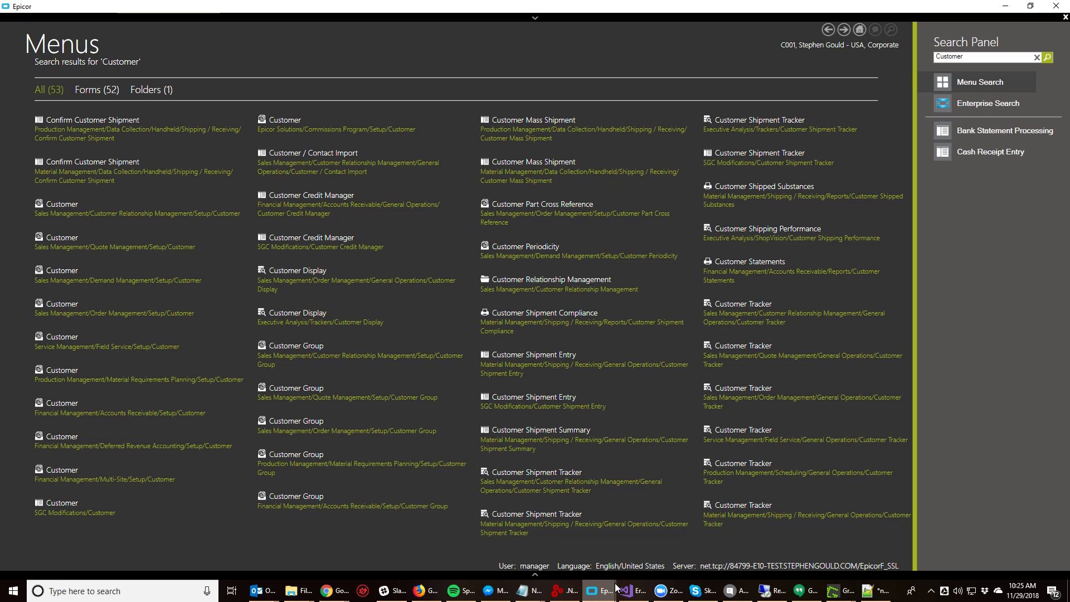
pyautogui.moveTo(612, 589)
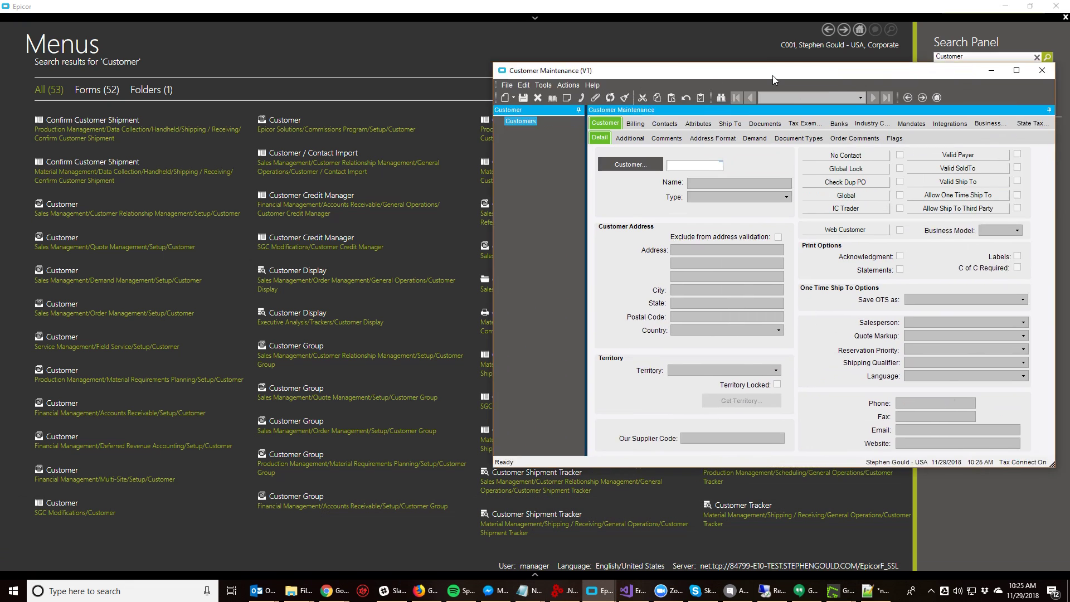
pyautogui.moveTo(773, 75); pyautogui.dragTo(400, 41)
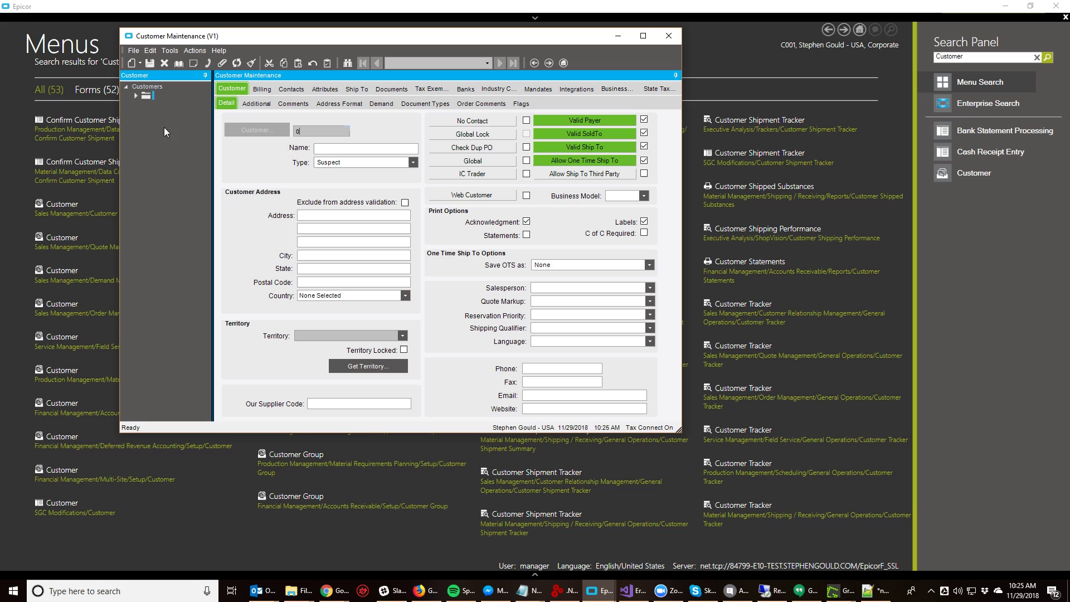
pyautogui.click(167, 65)
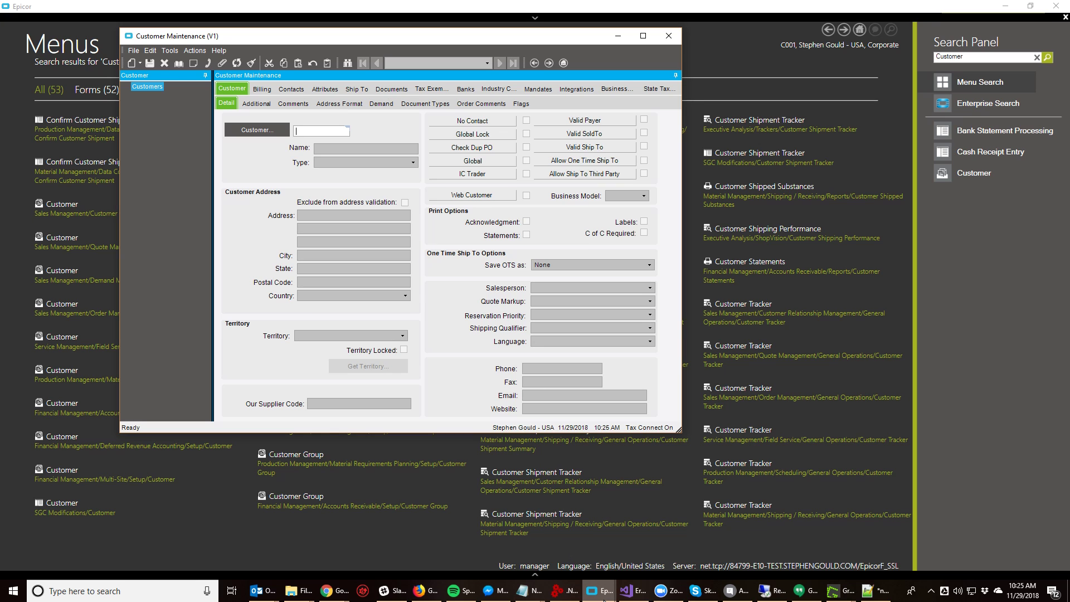
# Step: Search the menu for 'Method', open Method Directives Maintenance, and start a Method Code lookup
pyautogui.moveTo(605, 595)
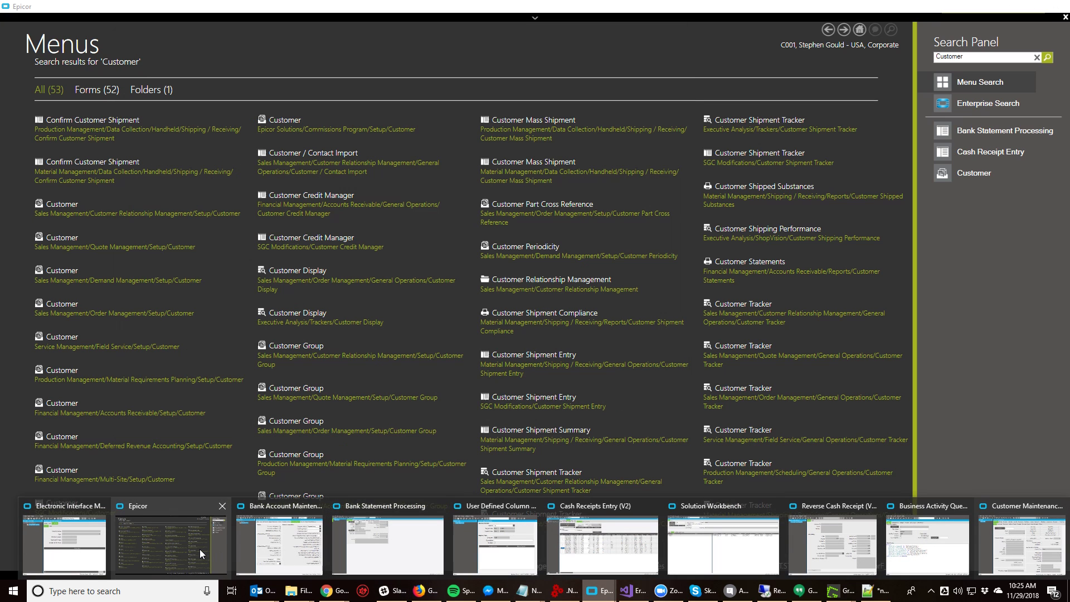
pyautogui.click(200, 550)
pyautogui.click(947, 57)
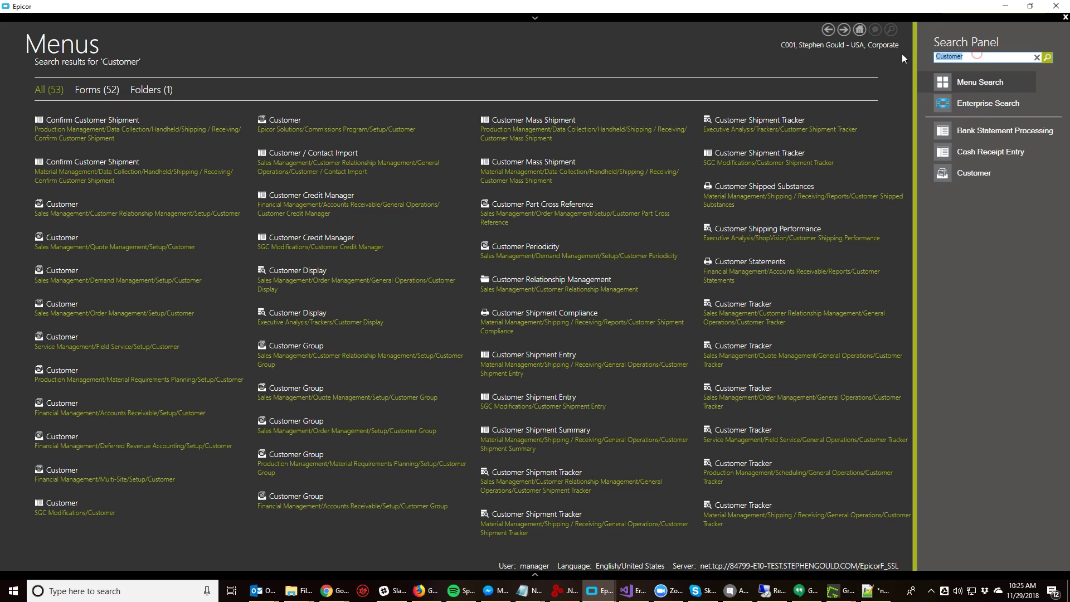
pyautogui.write('M')
pyautogui.press('Return')
pyautogui.write('ethod')
pyautogui.press('Return')
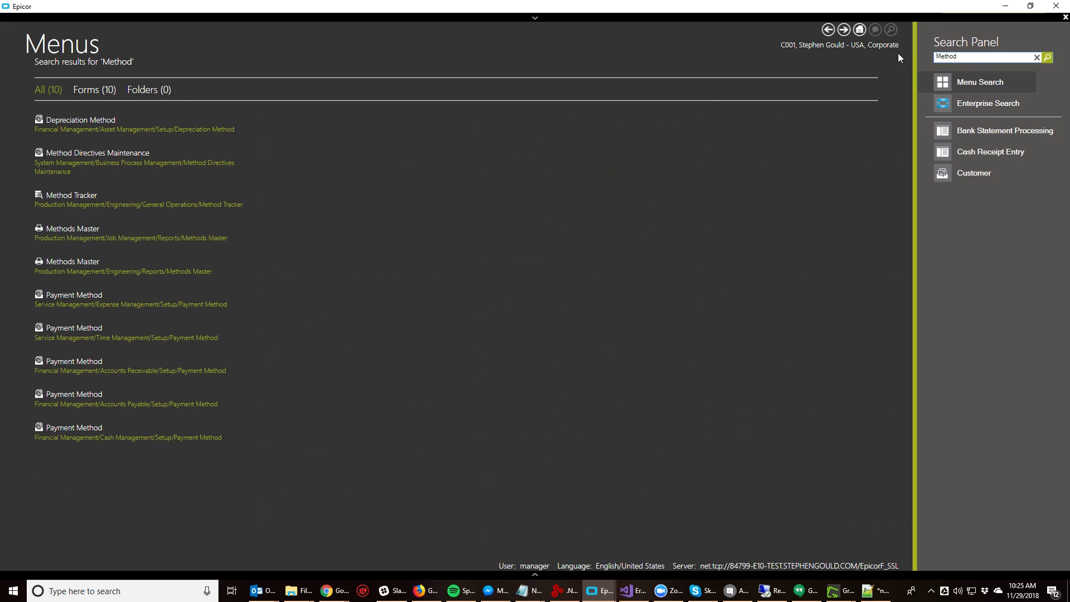
pyautogui.click(127, 154)
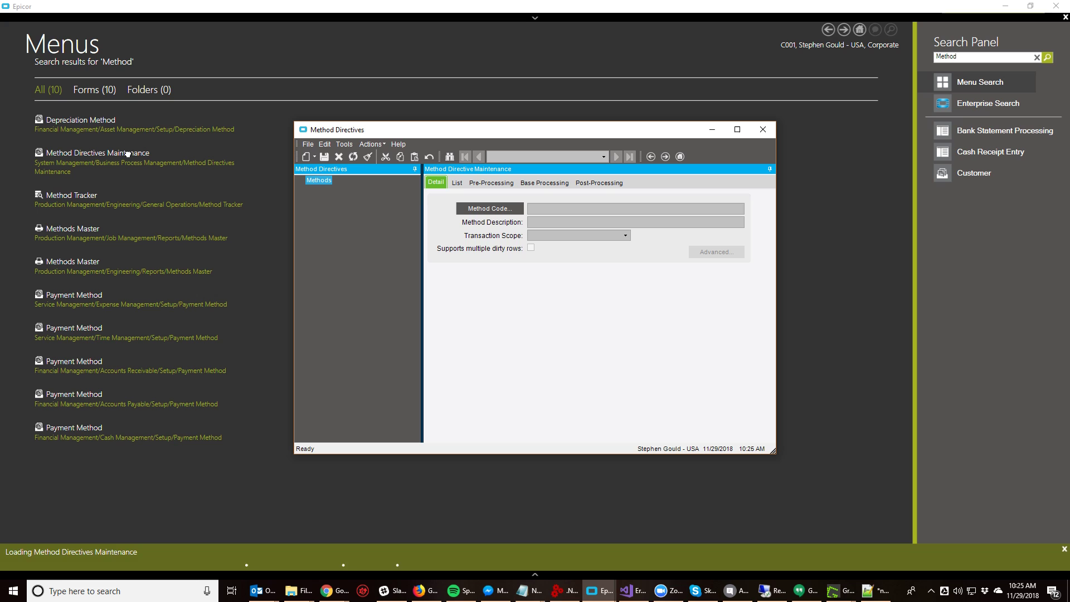
pyautogui.click(479, 211)
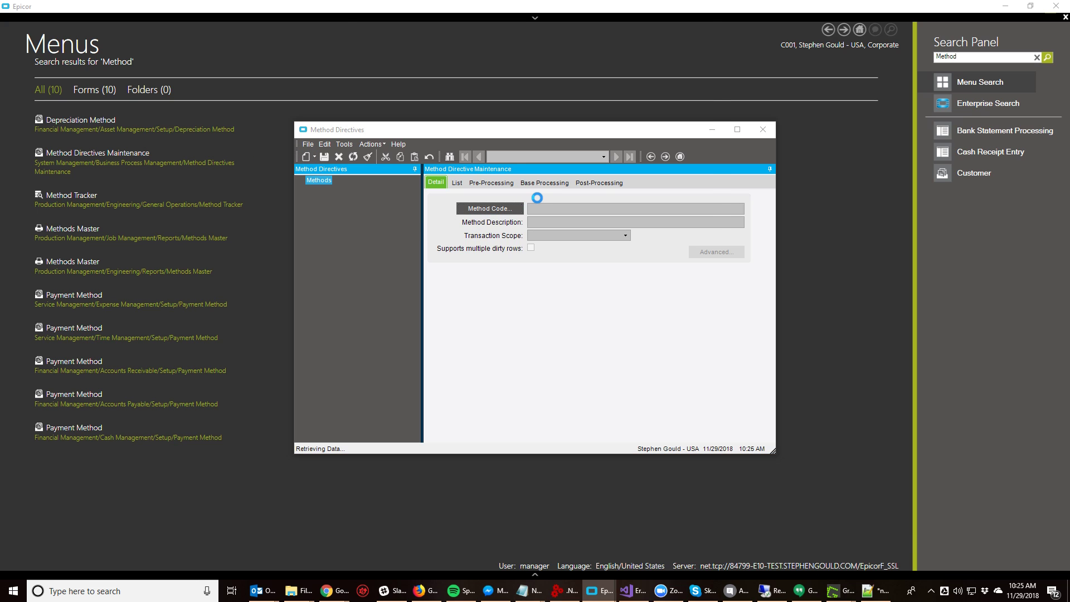
# Step: Choose the Customer business object, filter methods by 'GetNew', and select GetNewCustomer
pyautogui.click(495, 118)
pyautogui.write('c')
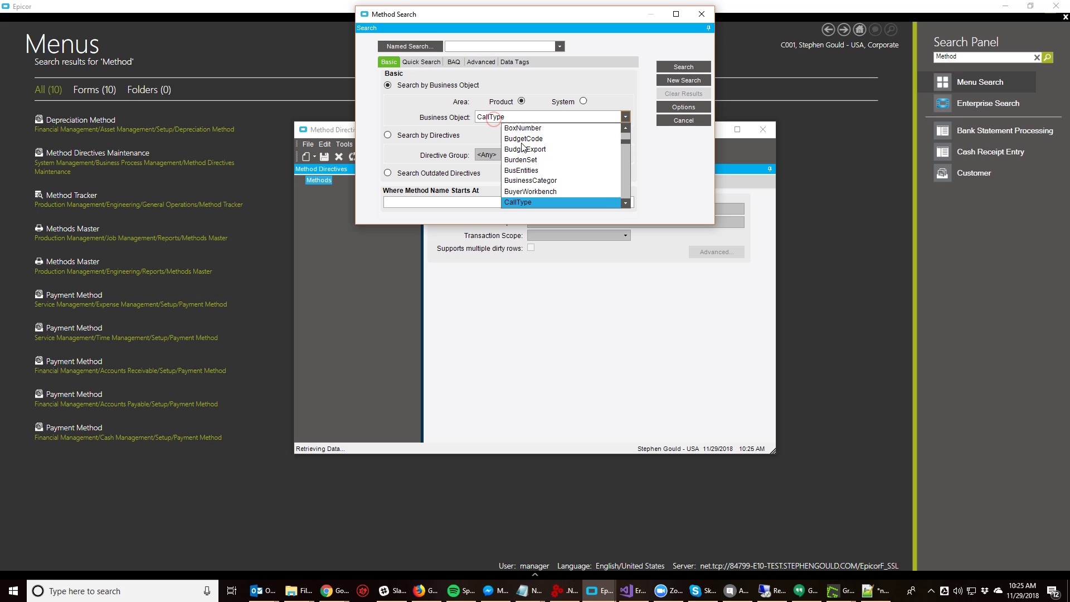
pyautogui.click(626, 203)
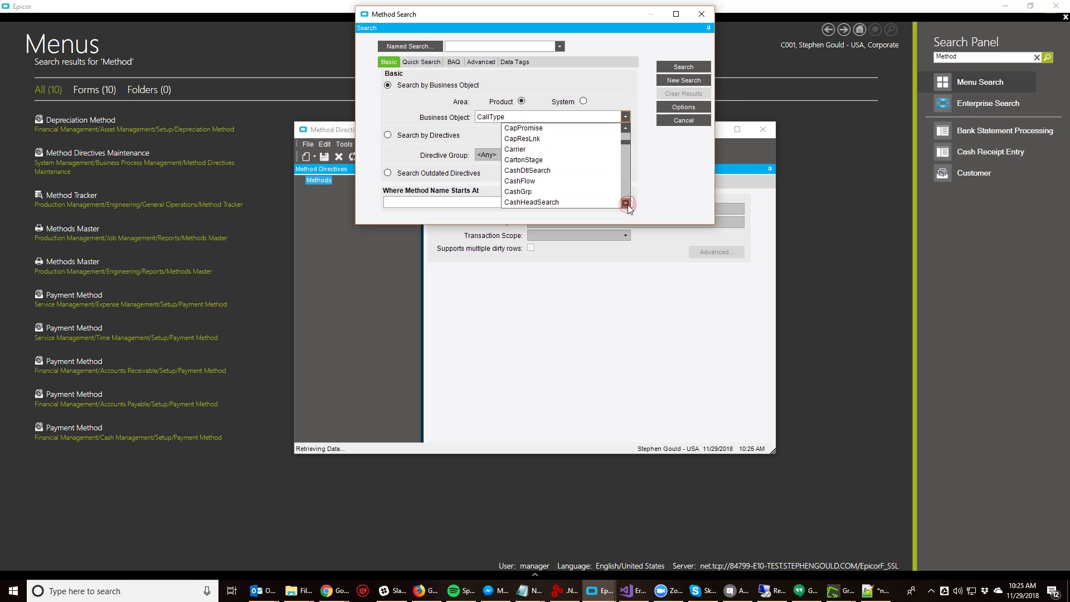
pyautogui.moveTo(627, 205); pyautogui.dragTo(626, 194)
pyautogui.click(538, 181)
pyautogui.click(501, 203)
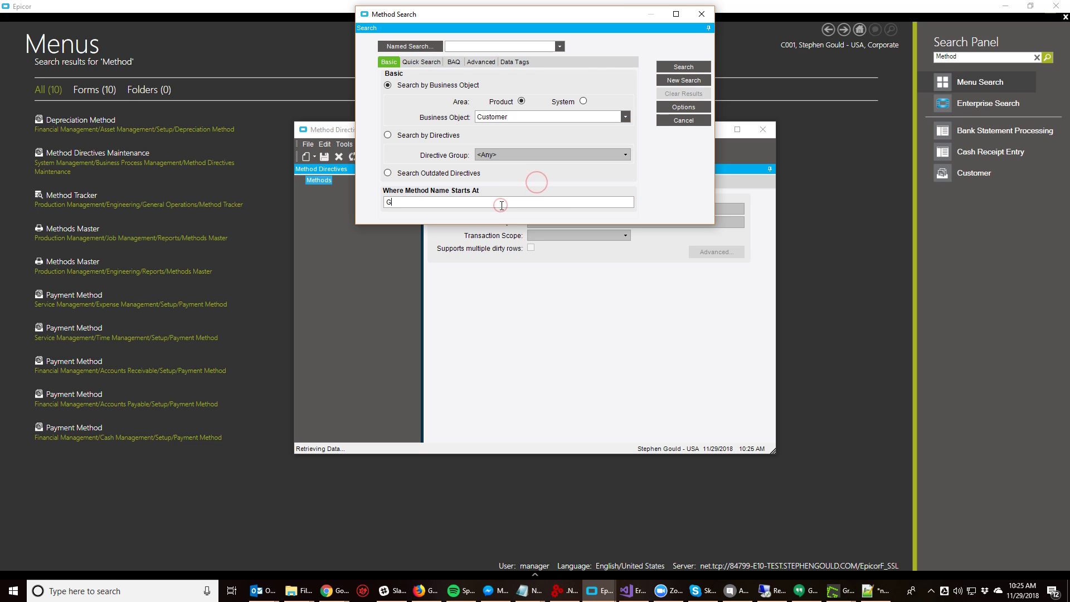
pyautogui.write('GetNew')
pyautogui.press('Return')
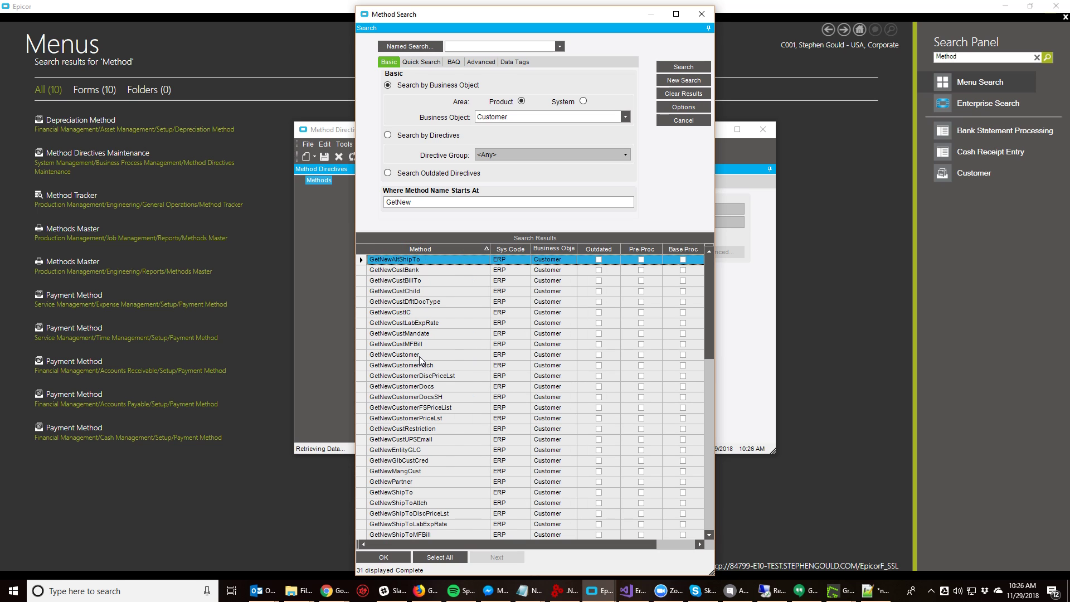
pyautogui.click(412, 355)
# Step: Confirm GetNewCustomer and show its existing post-processing directives
pyautogui.click(384, 557)
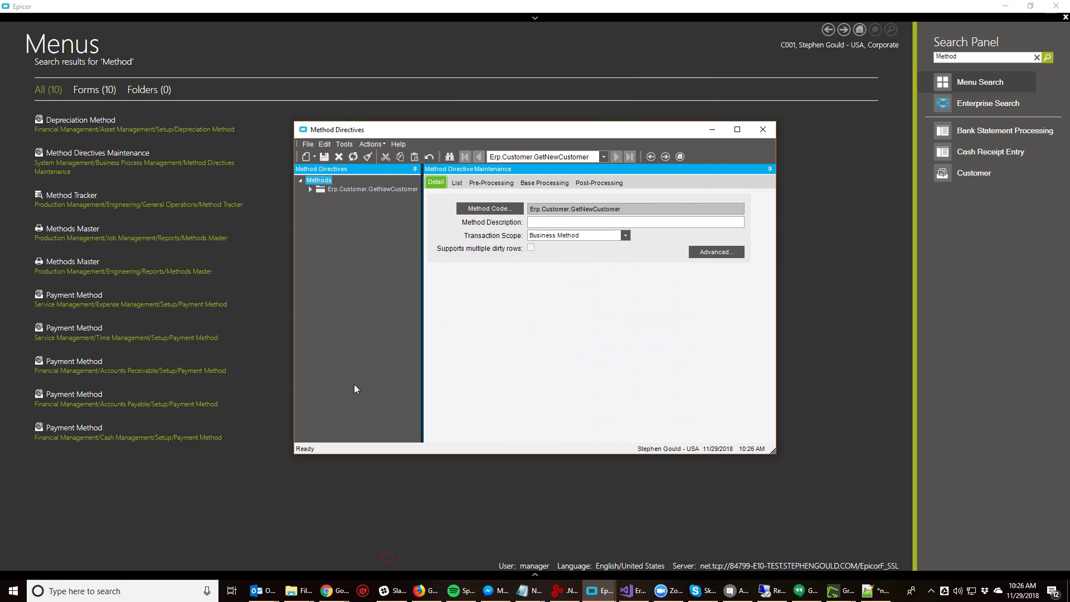
pyautogui.click(310, 188)
pyautogui.click(346, 199)
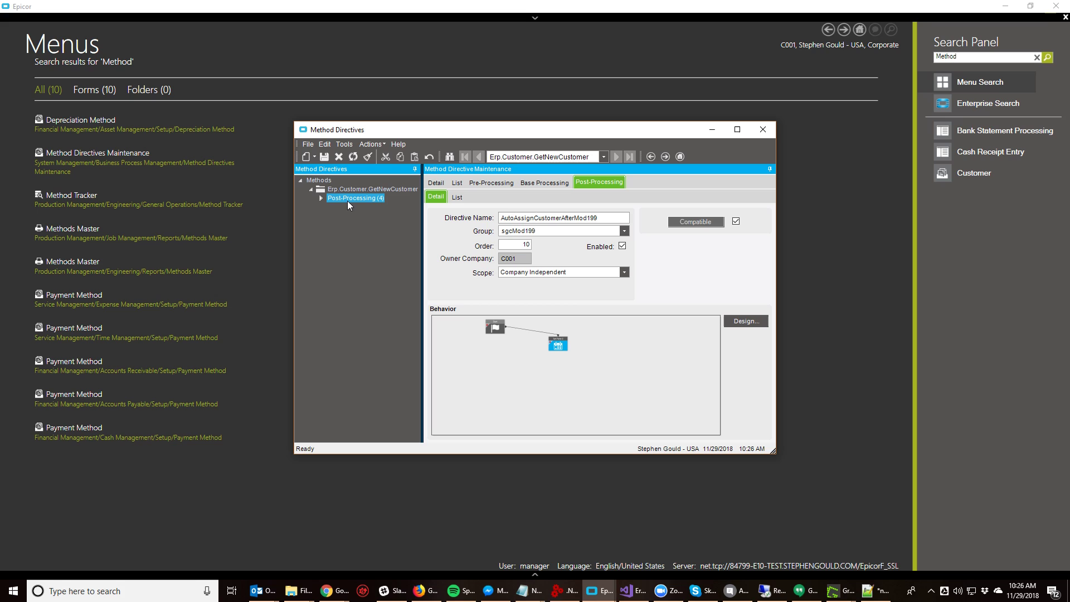
# Step: Create an enabled post-processing directive named AutoAssingCustID in group TEST
pyautogui.click(315, 158)
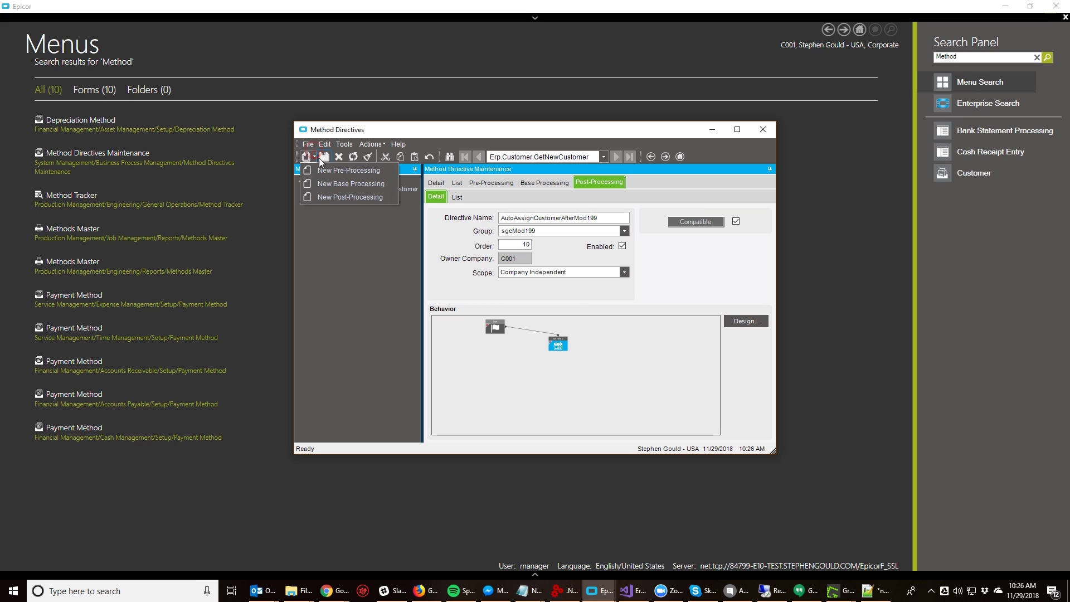
pyautogui.click(346, 177)
pyautogui.click(522, 216)
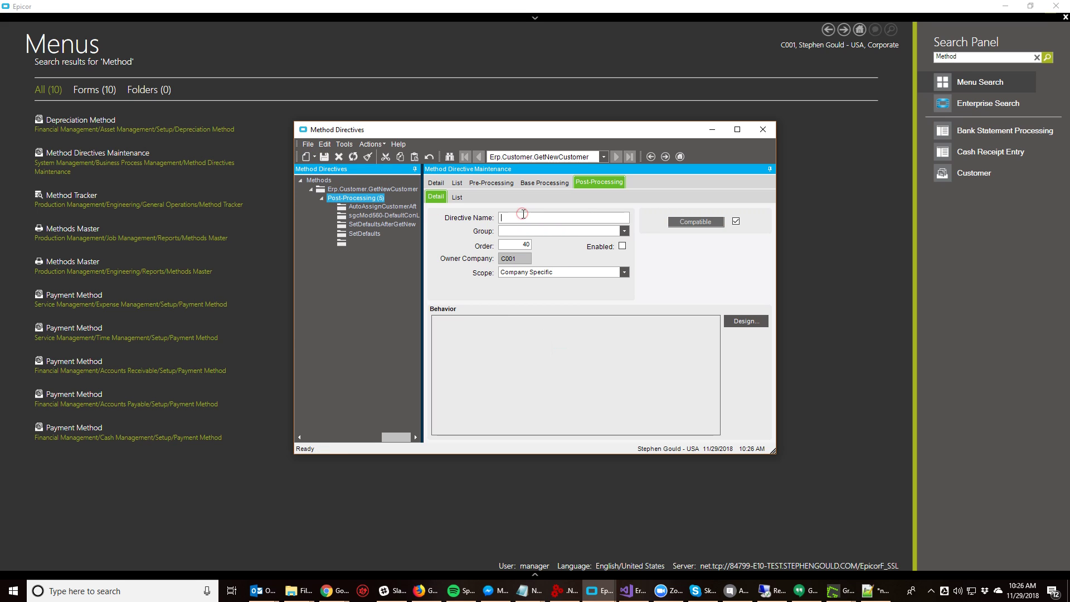
pyautogui.write('AutoAssignCustID')
pyautogui.press('Tab')
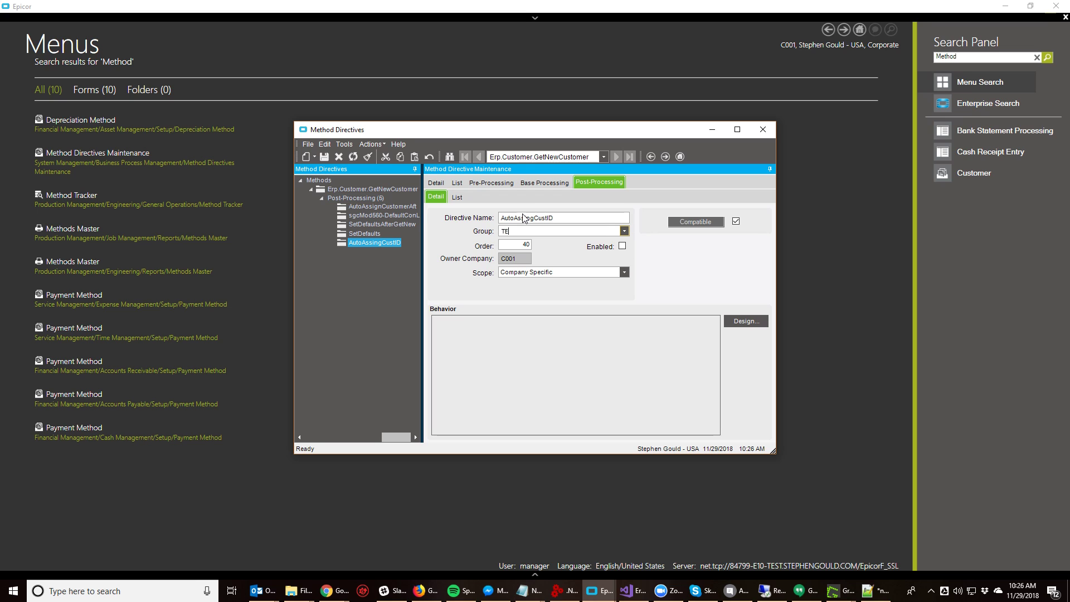
pyautogui.click(623, 246)
# Step: Open the directive in the BPM Workflow Designer and show its Usings & References list
pyautogui.click(728, 325)
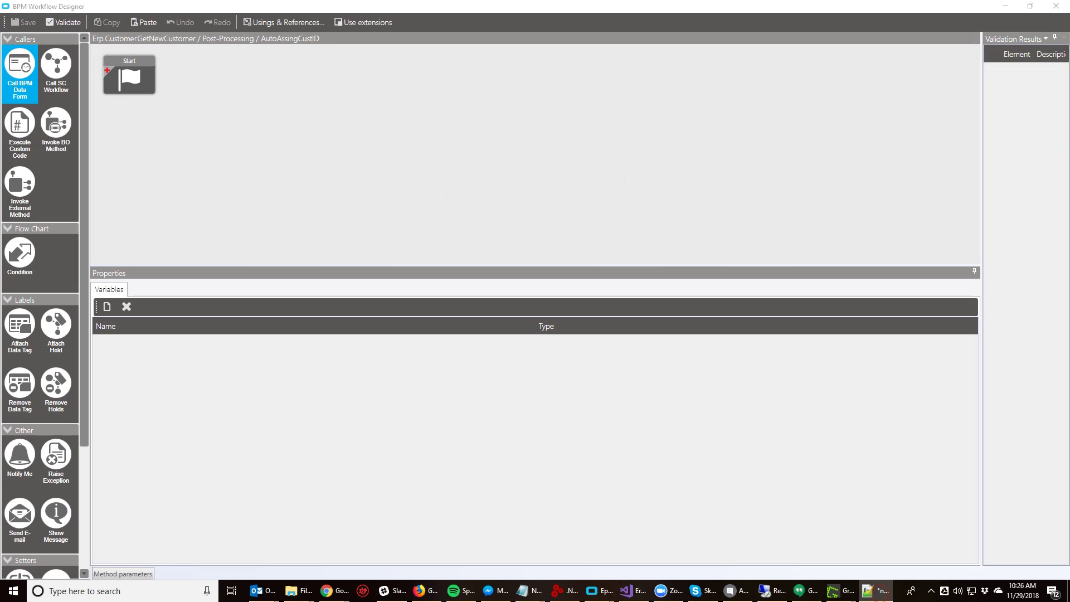
pyautogui.click(272, 23)
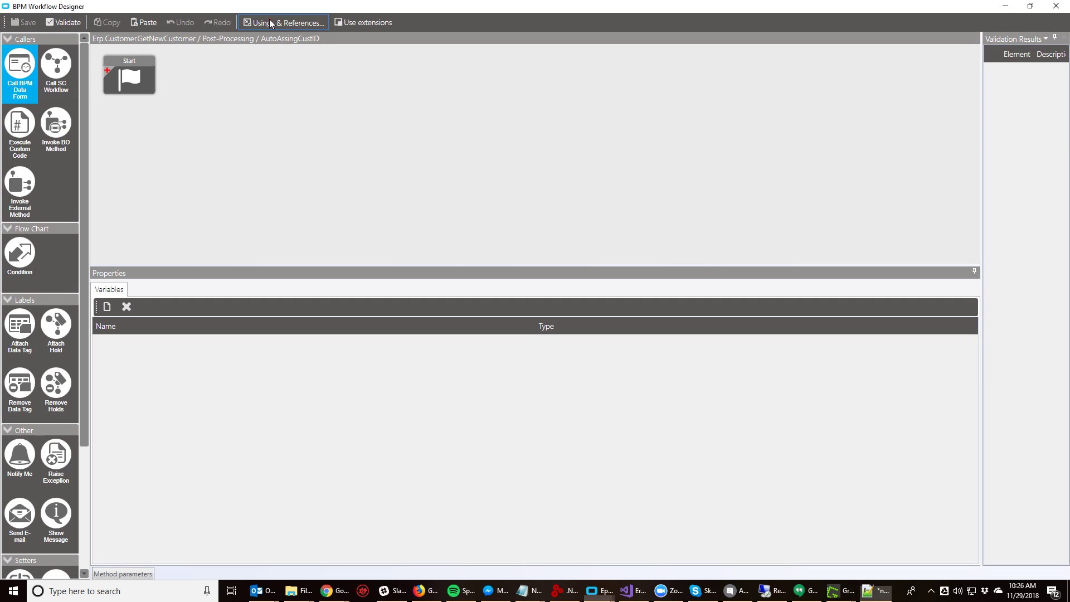
pyautogui.click(413, 185)
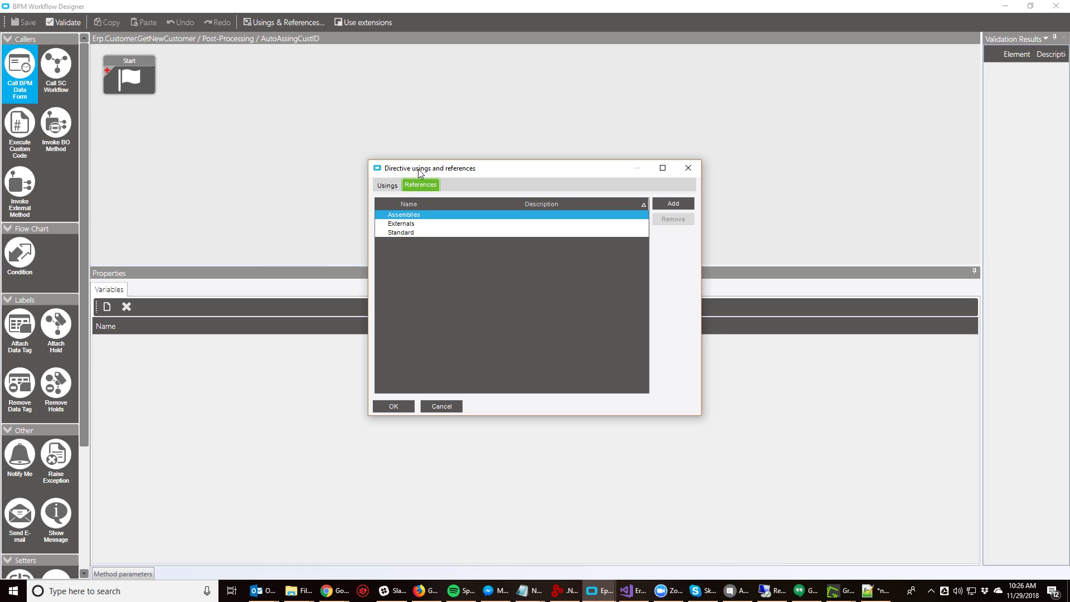
# Step: Add the Ice.Lib.NextValue assembly reference, found by filtering for 'Next'
pyautogui.click(670, 208)
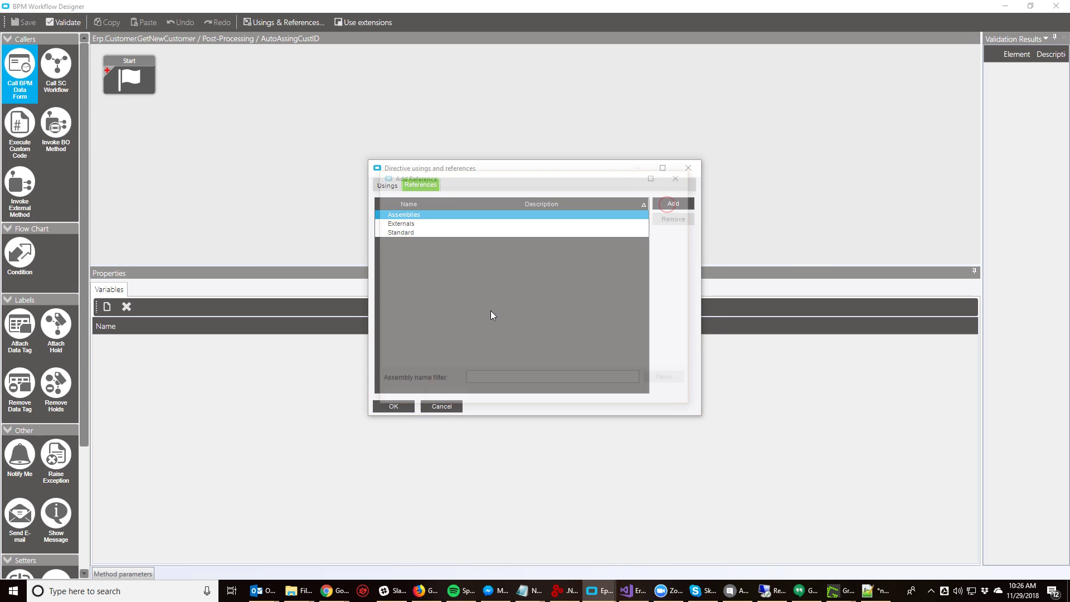
pyautogui.click(485, 382)
pyautogui.write('NextValue')
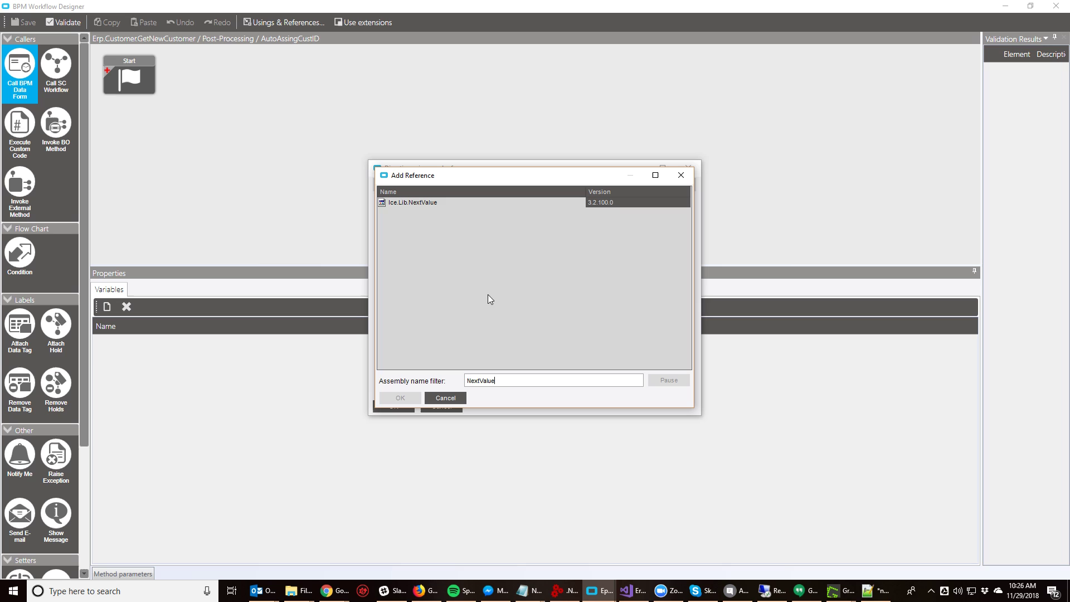
pyautogui.click(403, 202)
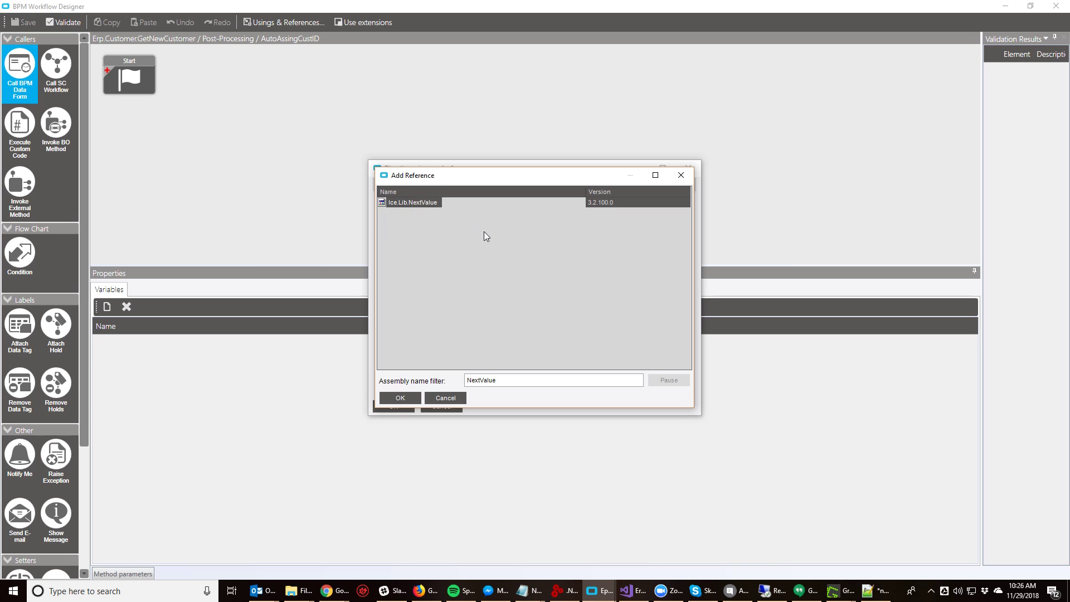
pyautogui.click(400, 397)
# Step: Close the references dialog and place a Set Field step connected after Start
pyautogui.click(393, 408)
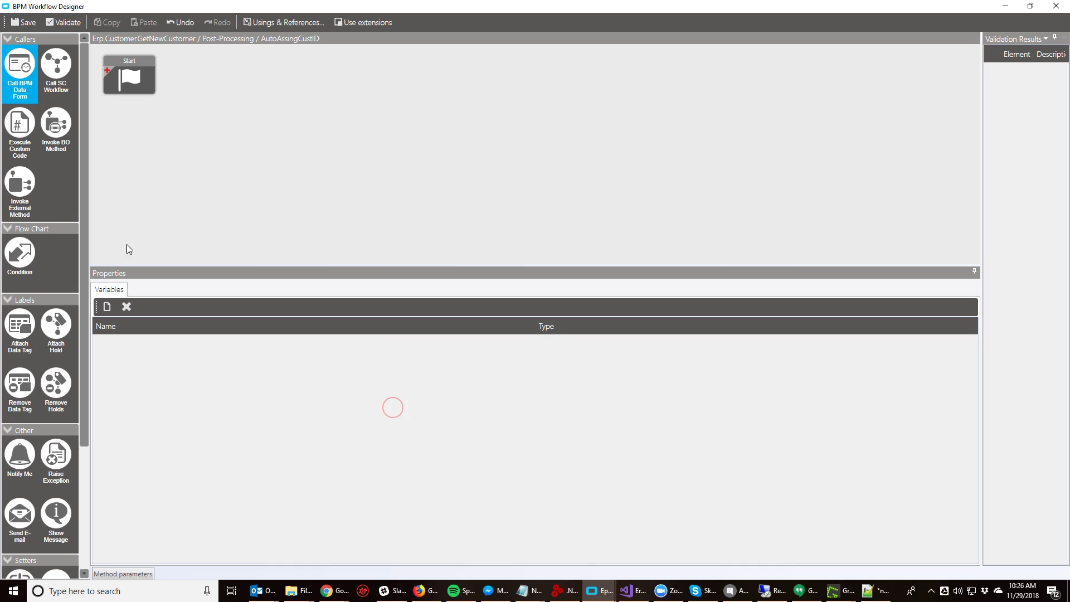
pyautogui.moveTo(85, 212); pyautogui.dragTo(88, 344)
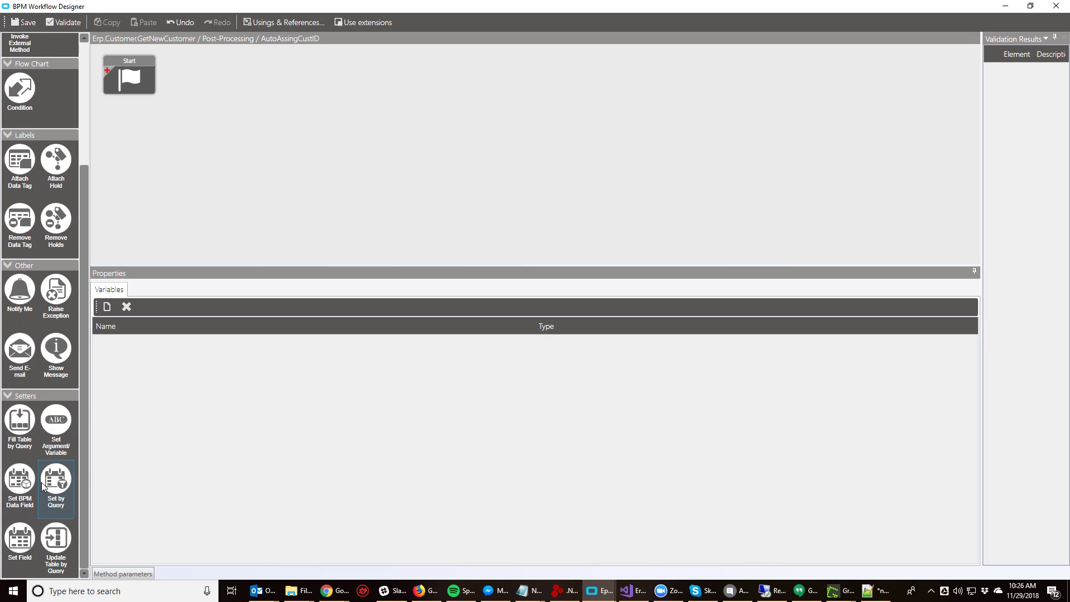
pyautogui.moveTo(20, 538); pyautogui.dragTo(180, 124)
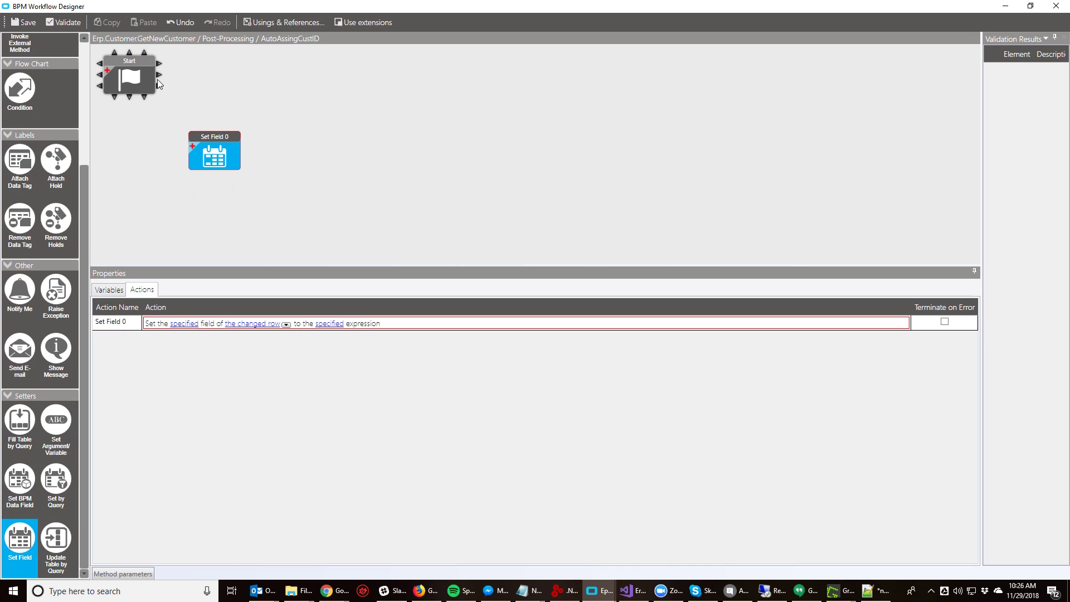
pyautogui.moveTo(159, 75); pyautogui.dragTo(214, 128)
# Step: Make the Set Field step target the ttCustomer.CustID field
pyautogui.click(189, 324)
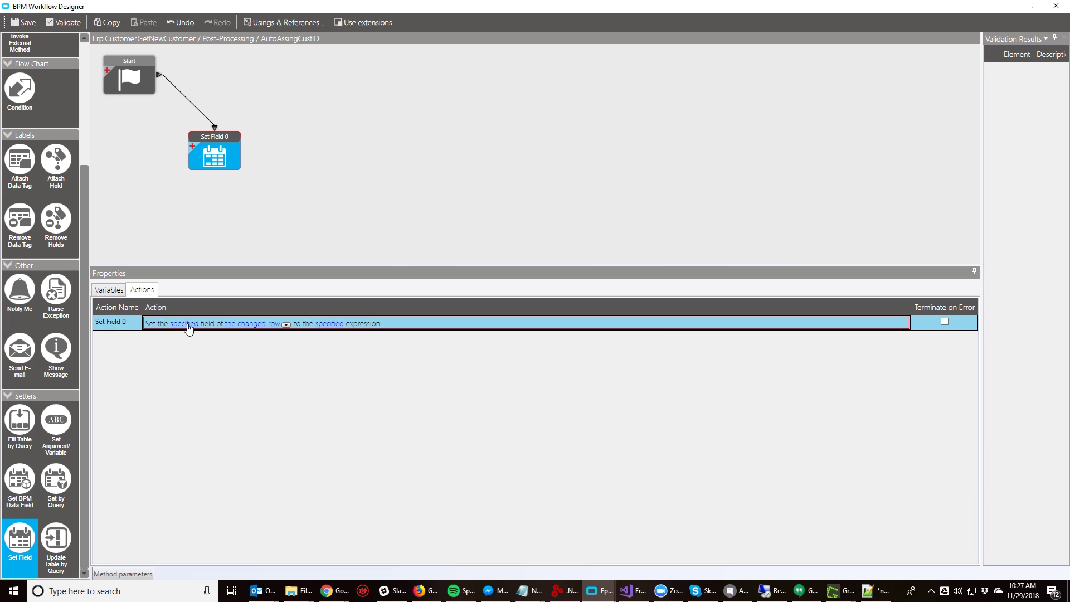
pyautogui.write('CustI')
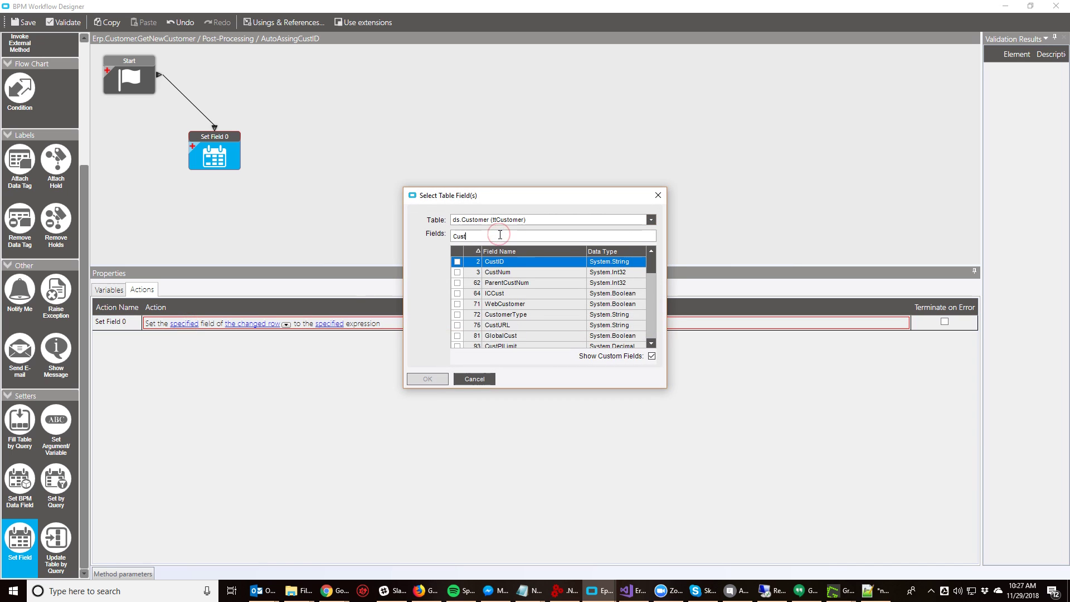
pyautogui.click(458, 262)
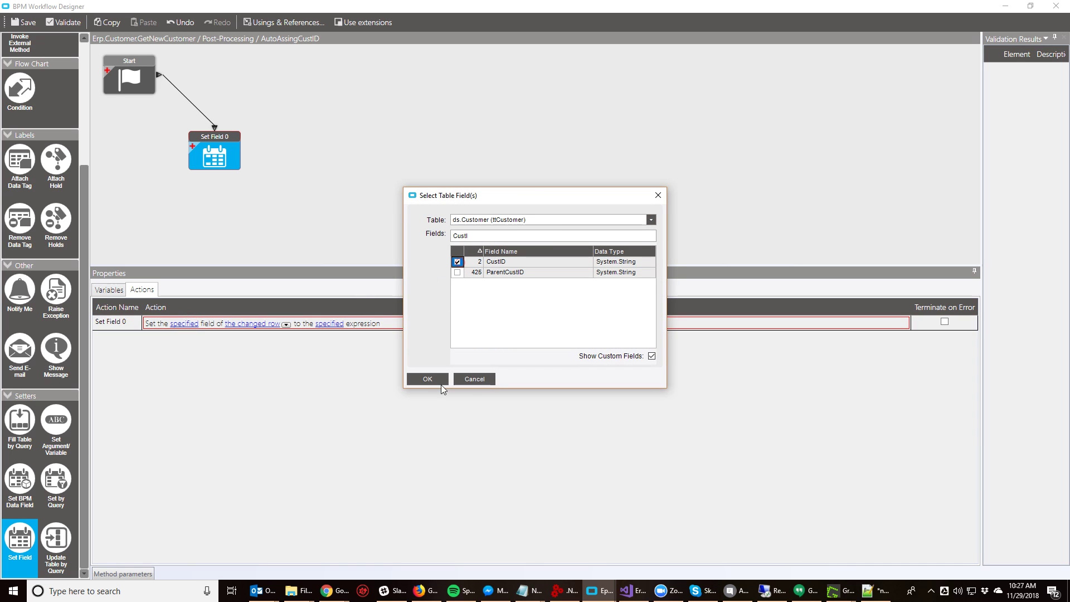
pyautogui.click(432, 379)
pyautogui.click(359, 323)
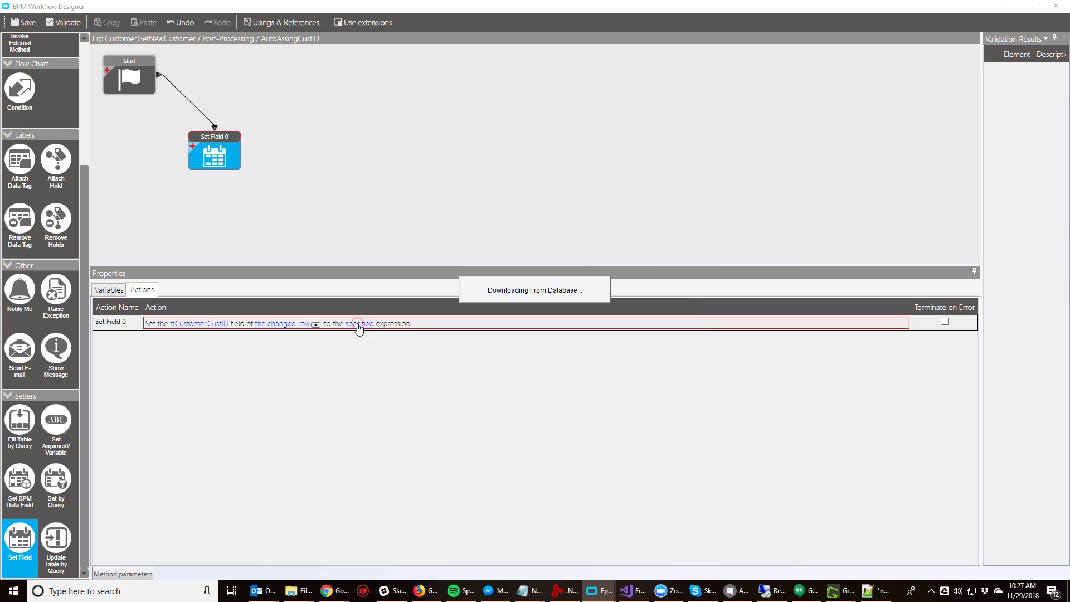
# Step: Set CustID to new Ice.Lib.NextValue(Db).GetNextSequence("CustIDSeq").ToString("00000") after a passing syntax check
pyautogui.click(524, 260)
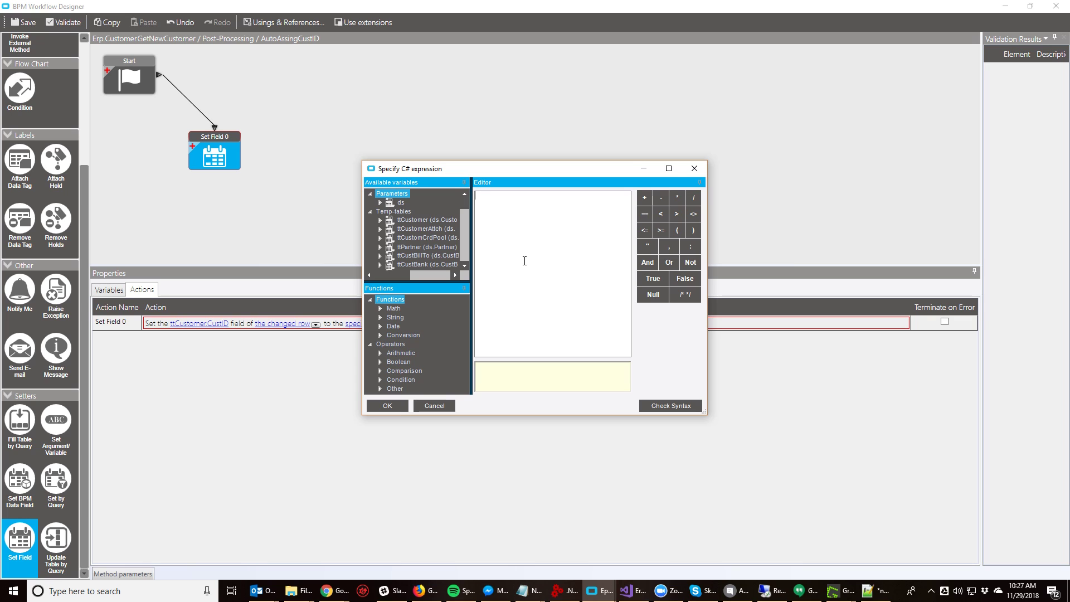
pyautogui.write('.I')
pyautogui.write('ib.NextValue(Db')
pyautogui.write(')')
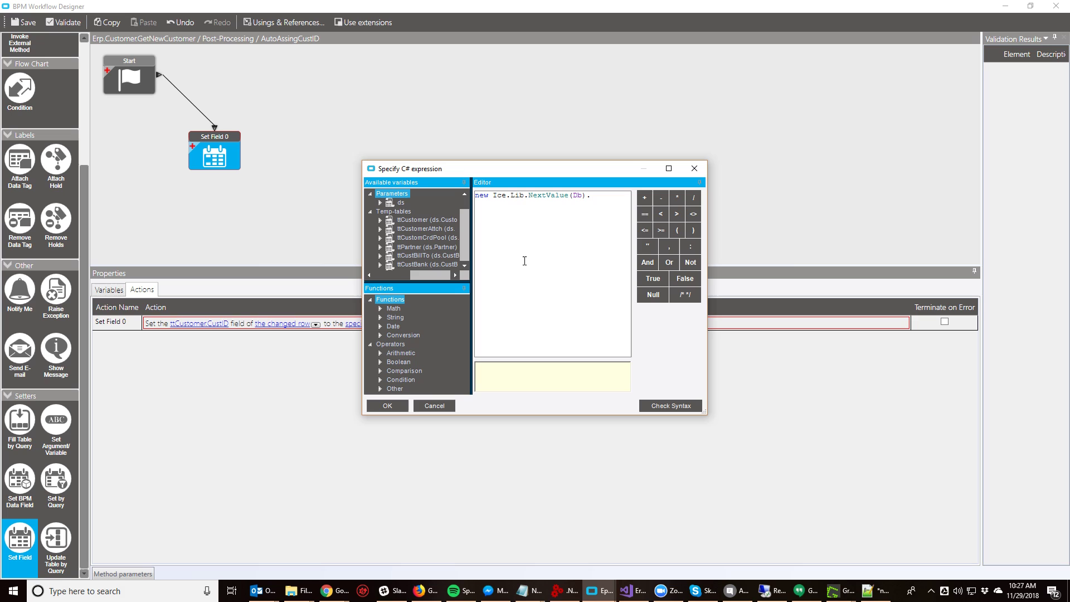
pyautogui.write('.GetNextSequence(')
pyautogui.write('CustIDSeq").ToString()')
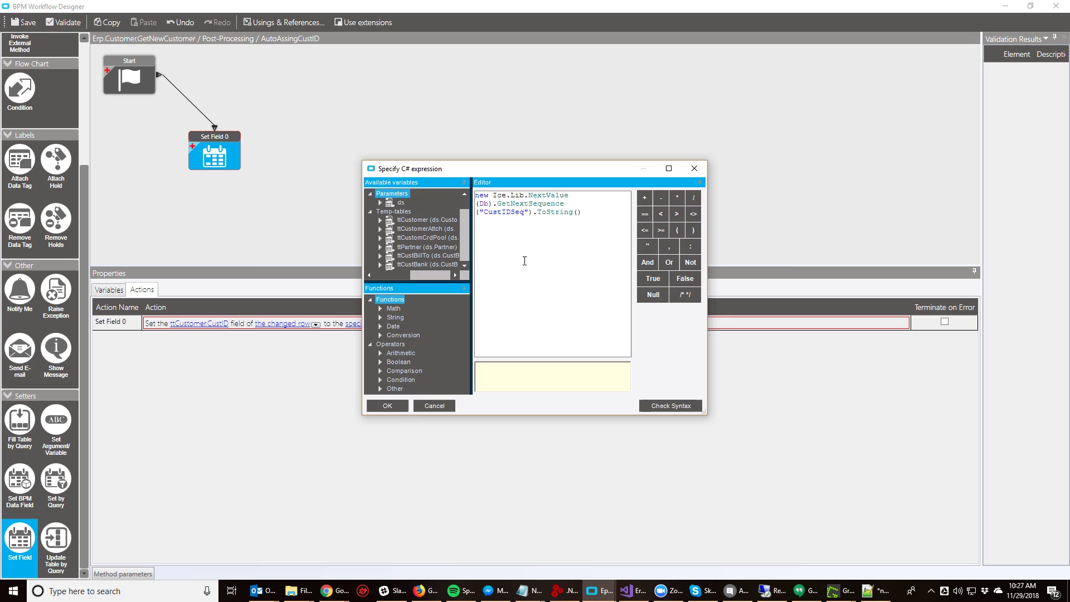
pyautogui.press('Left')
pyautogui.write('"00000')
pyautogui.click(663, 408)
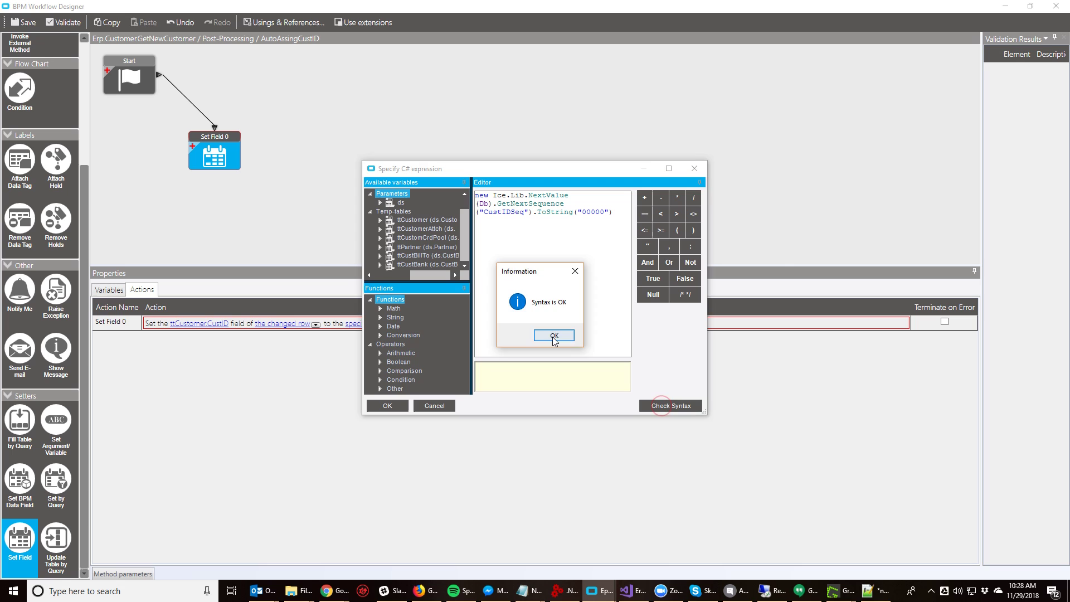
pyautogui.click(552, 337)
pyautogui.click(386, 409)
# Step: Save the AutoAssingCustID workflow and method directive, close the designer, and return to Customer Maintenance
pyautogui.click(25, 22)
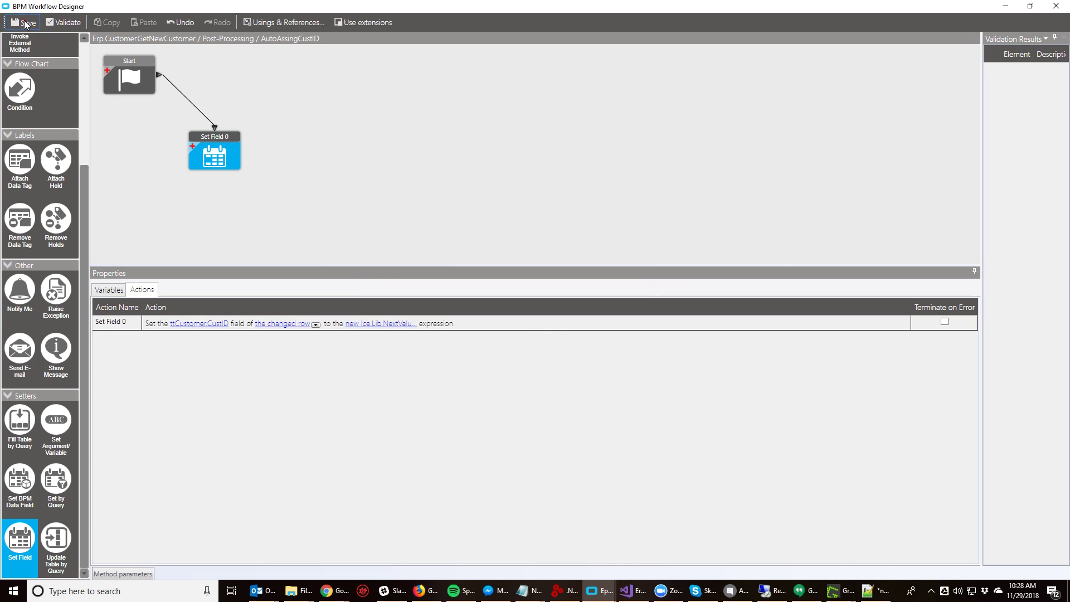
pyautogui.click(1051, 5)
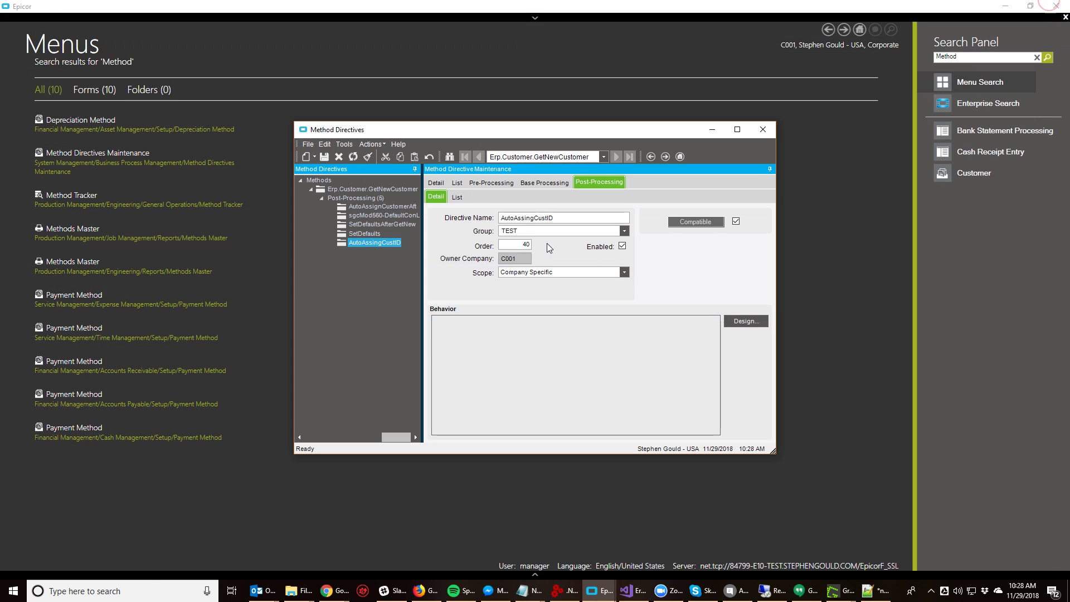
pyautogui.click(322, 161)
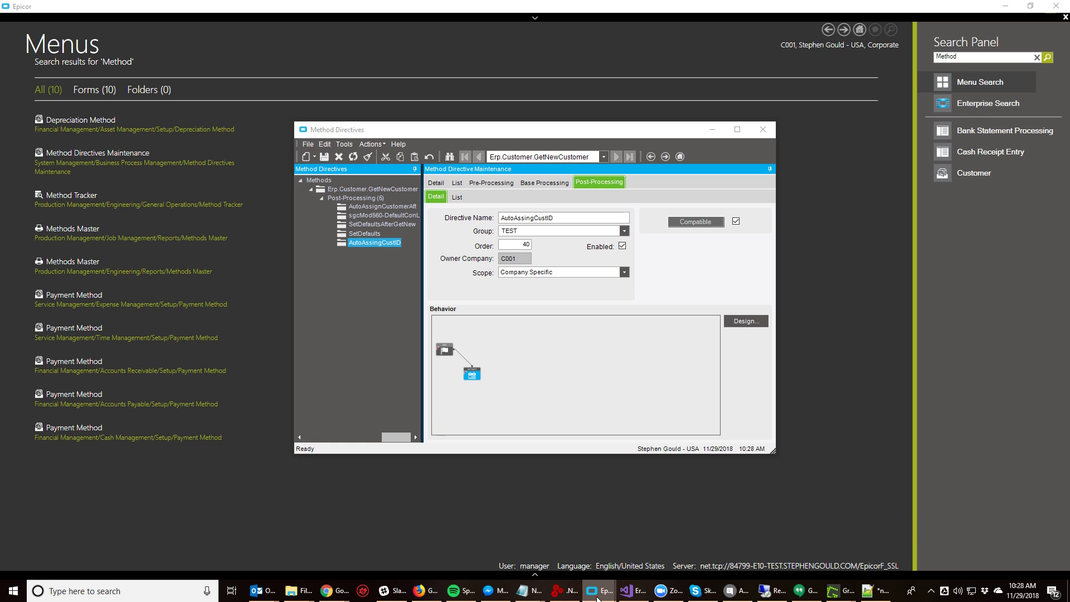
pyautogui.moveTo(602, 590)
pyautogui.click(928, 538)
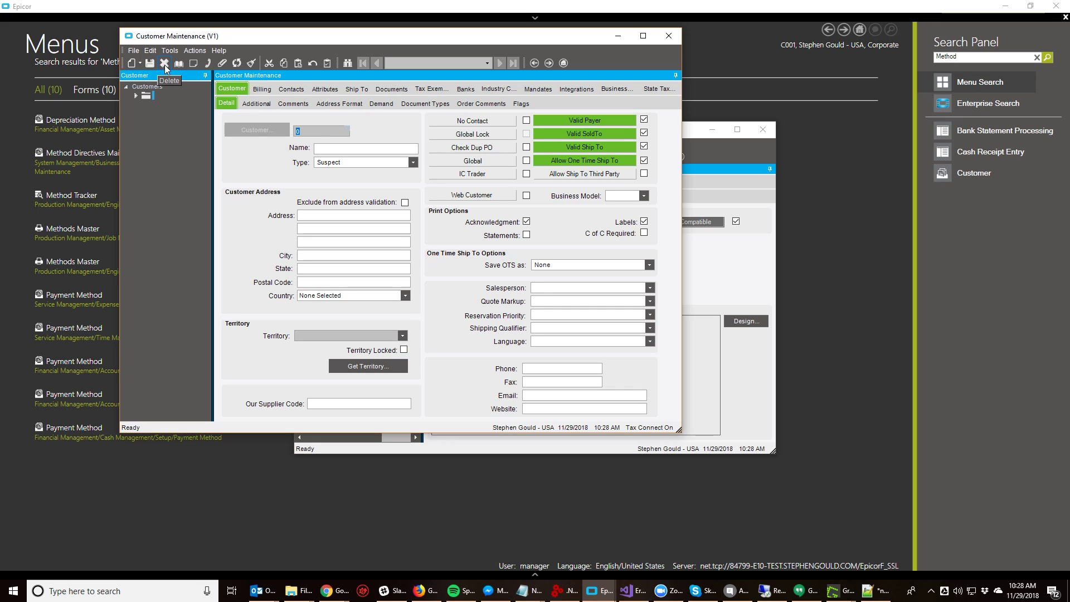
# Step: Bring the Customer Maintenance window back up from the taskbar
pyautogui.click(929, 591)
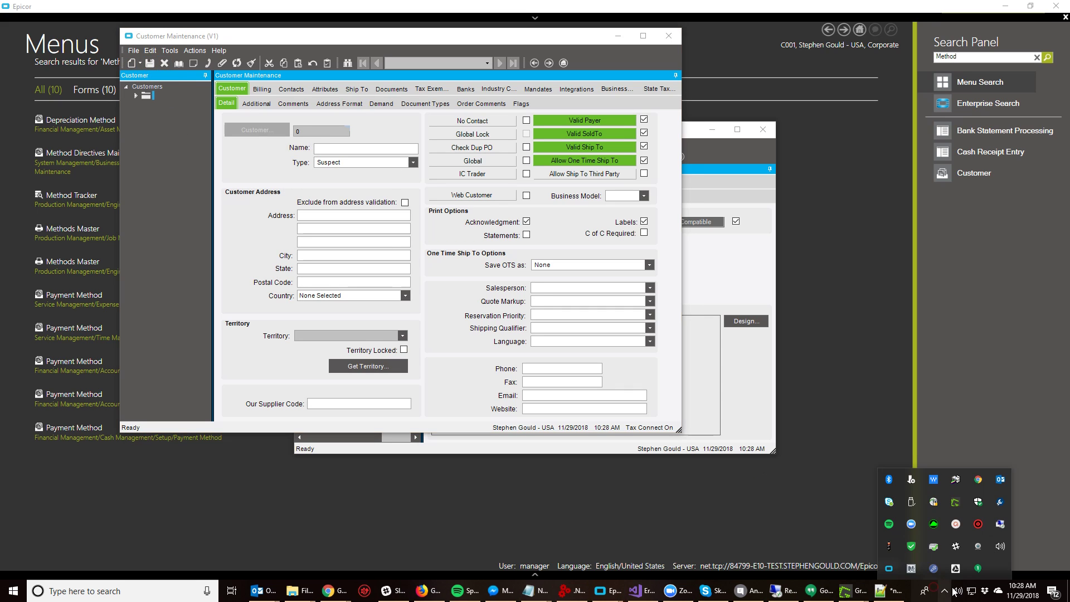
pyautogui.click(956, 525)
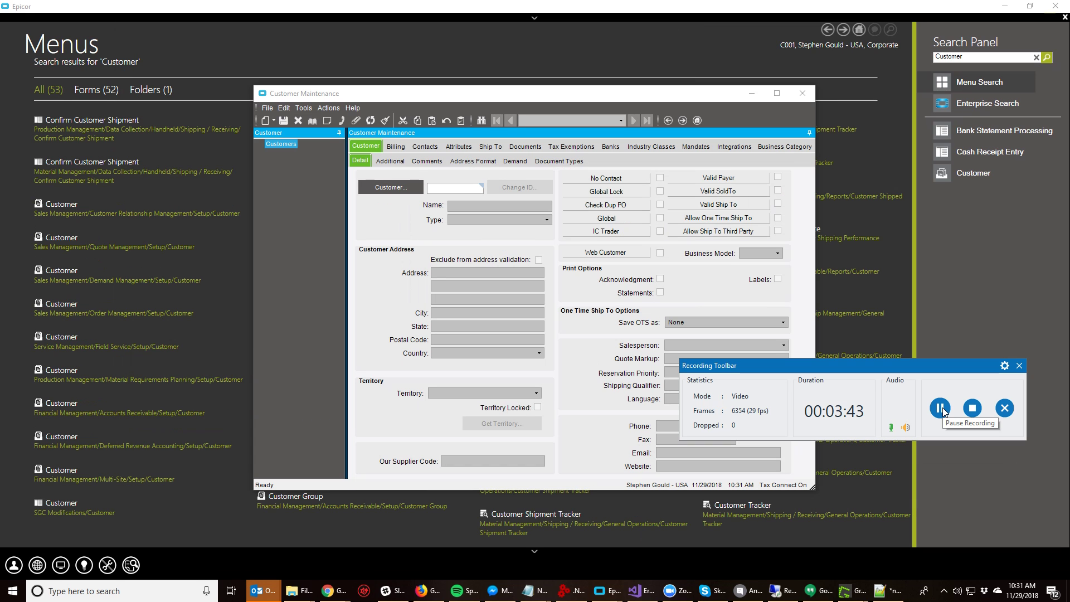
pyautogui.click(432, 385)
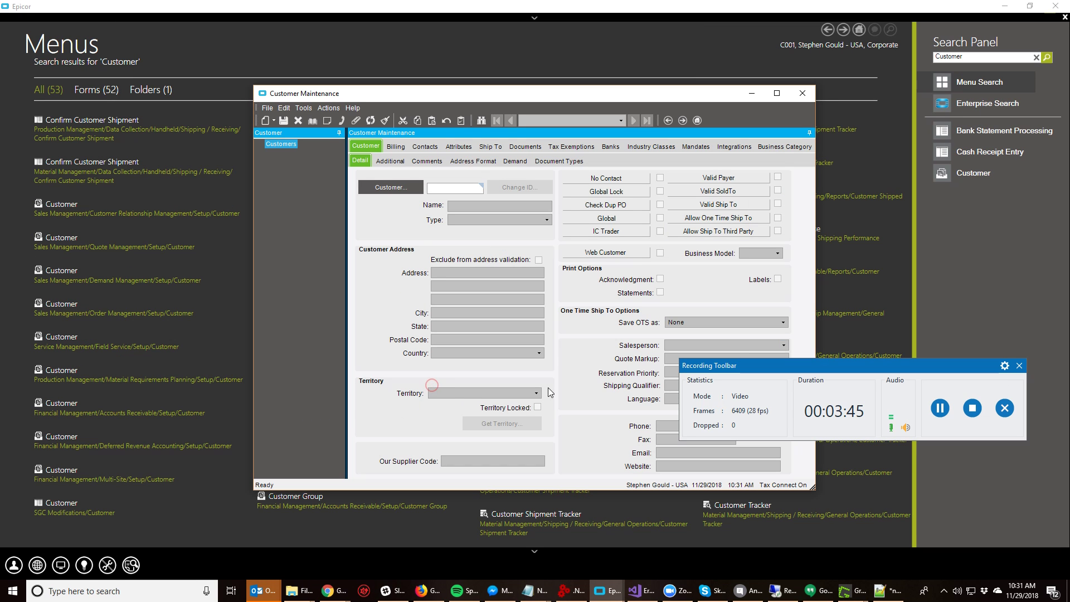
pyautogui.click(1005, 365)
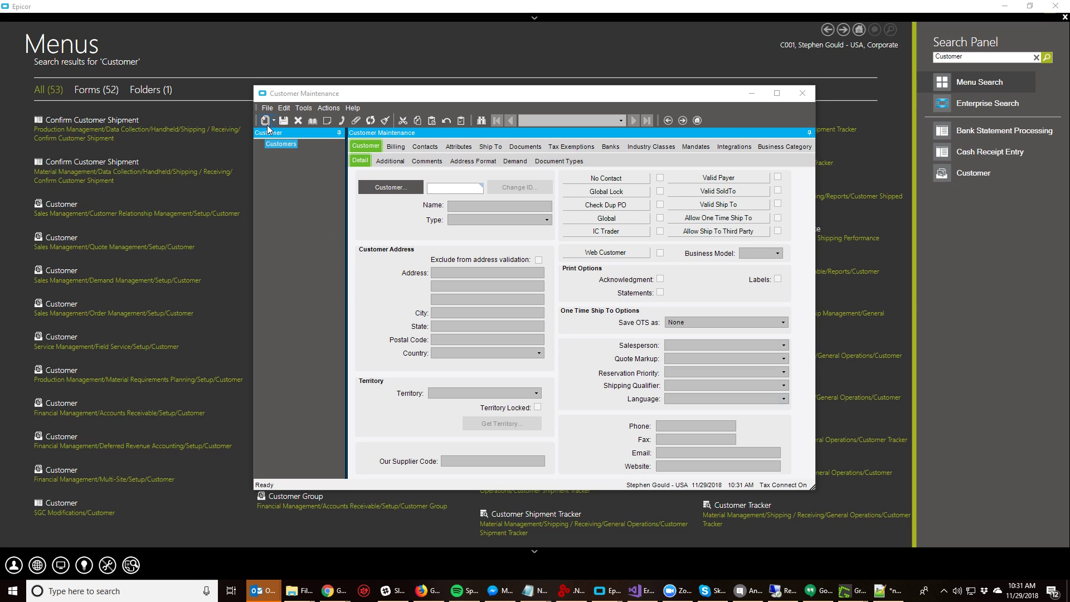
# Step: Create new customers to see auto-assigned IDs like 00001, clearing each unsaved record
pyautogui.click(280, 132)
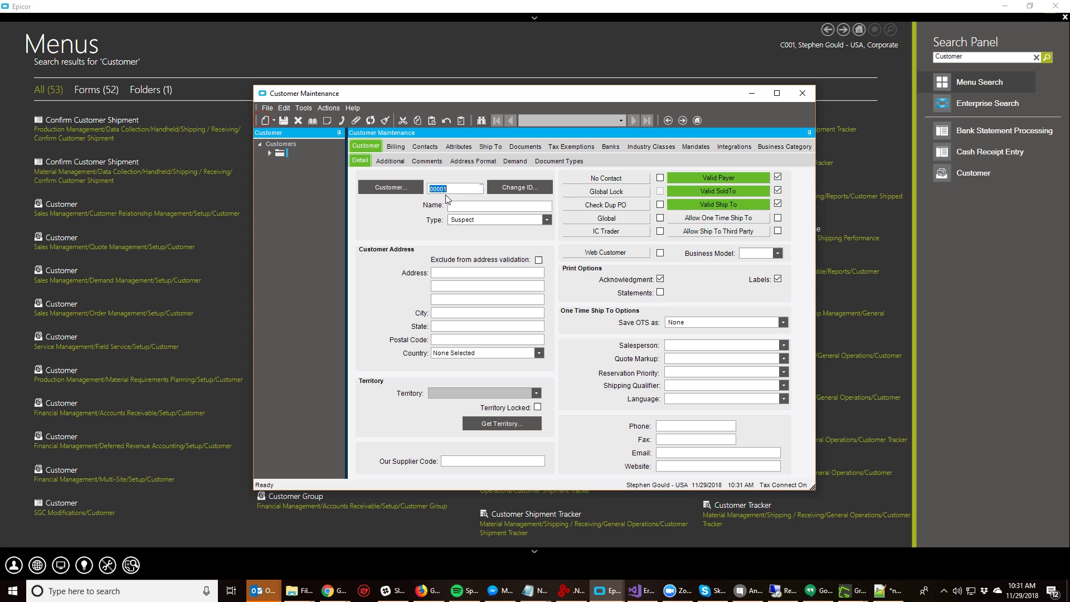
pyautogui.click(298, 121)
pyautogui.click(298, 120)
pyautogui.click(267, 121)
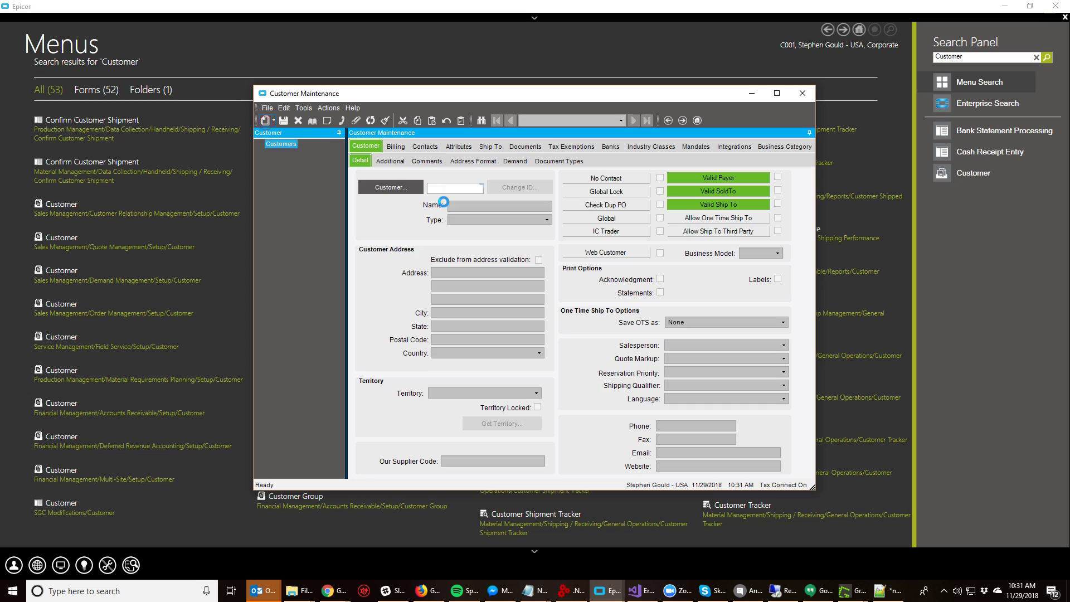
pyautogui.click(298, 120)
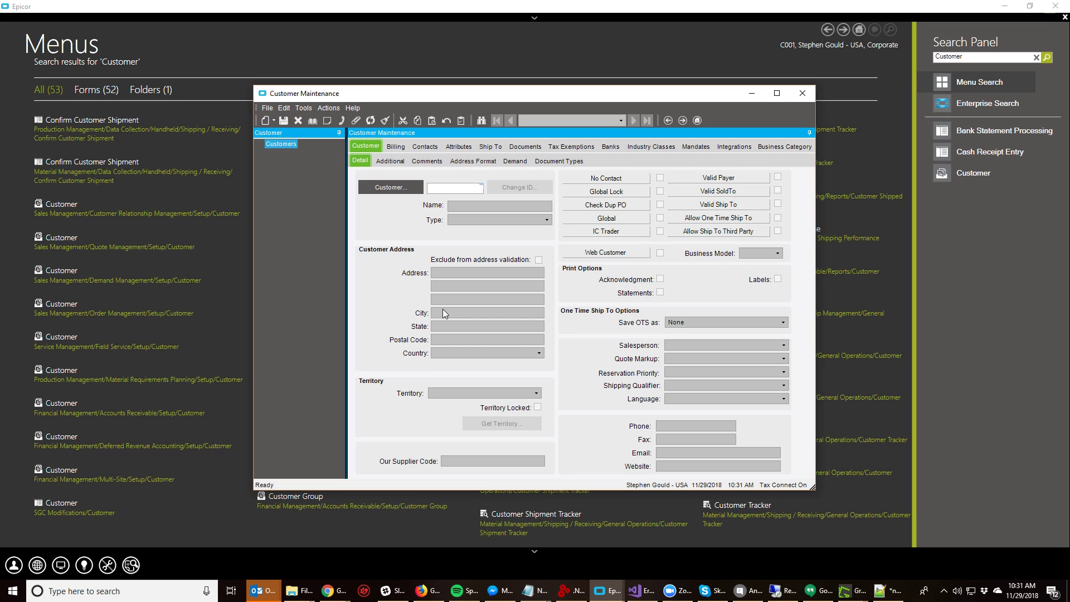